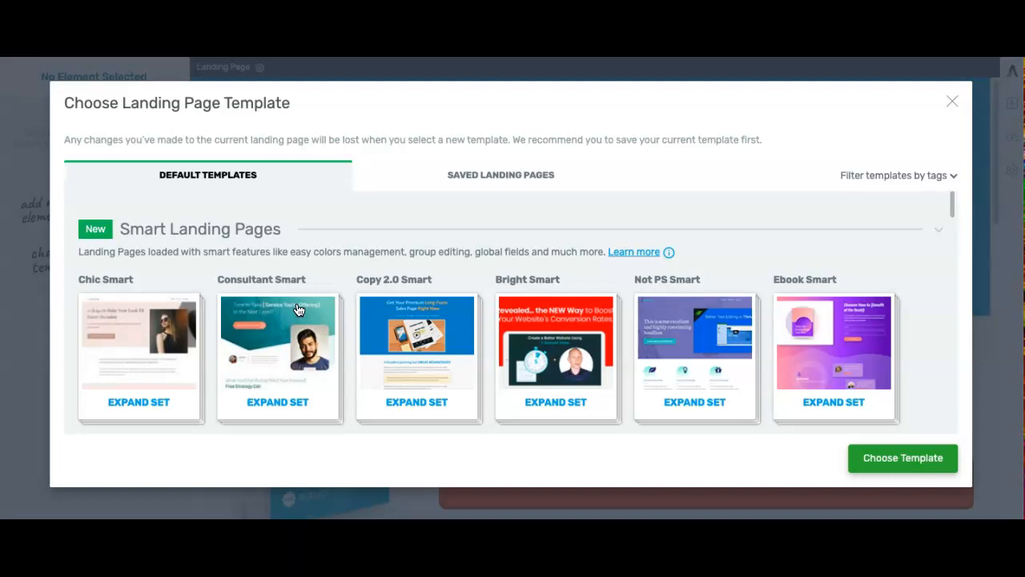
- Choose the Chic Smart Homepage from the Chic Smart set and load it as the landing page template
{"action": "scroll", "coordinate": [240, 289], "scroll_direction": "down", "scroll_amount": 1}
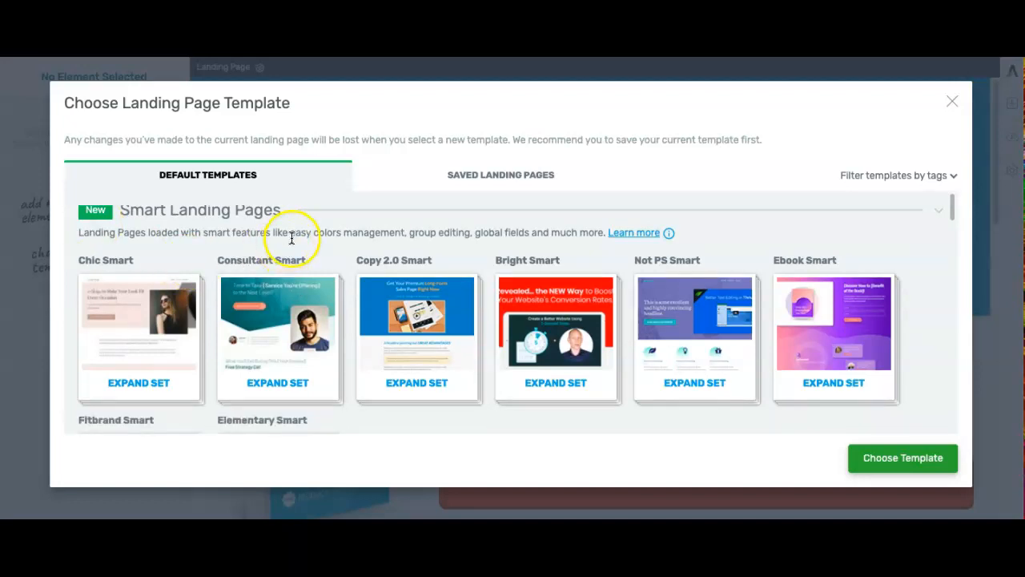
{"action": "scroll", "coordinate": [302, 339], "scroll_direction": "down", "scroll_amount": 3}
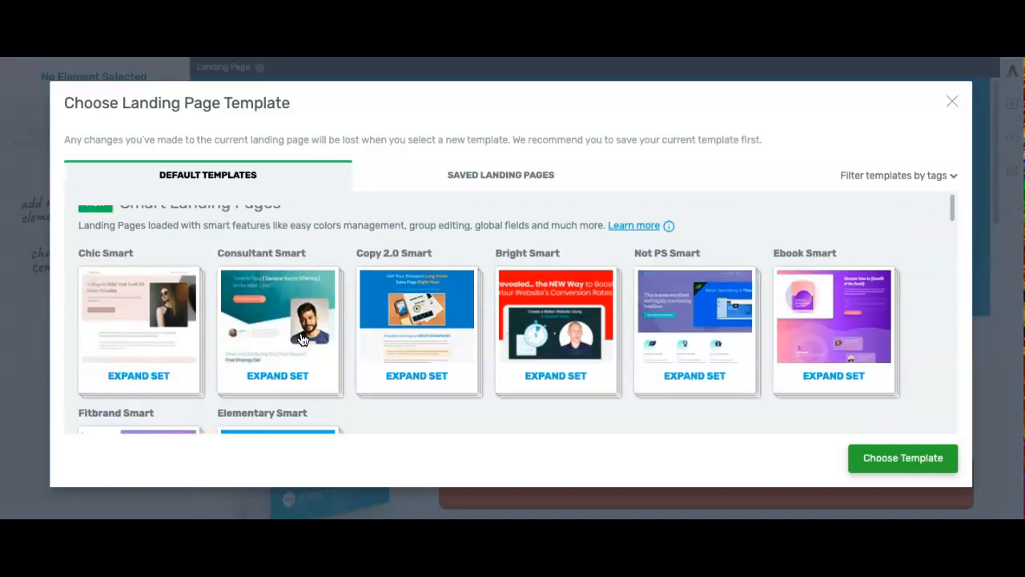
{"action": "scroll", "coordinate": [301, 338], "scroll_direction": "up", "scroll_amount": 1}
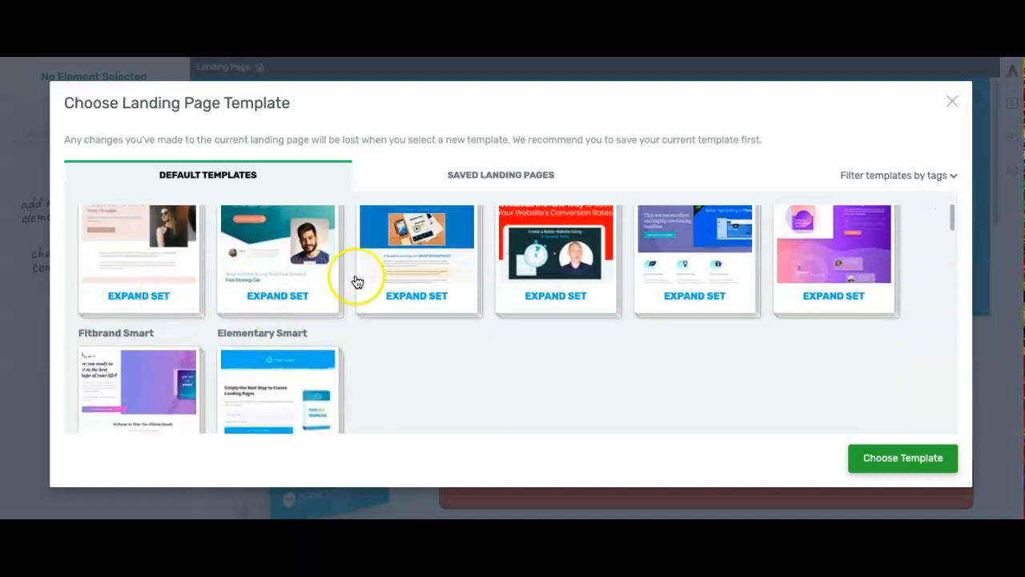
{"action": "scroll", "coordinate": [422, 315], "scroll_direction": "down", "scroll_amount": 4}
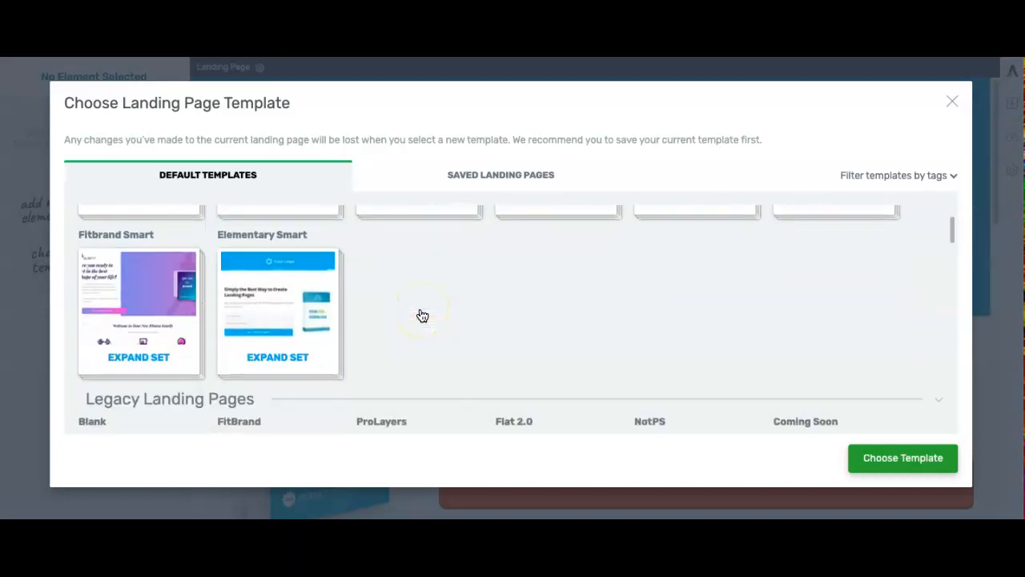
{"action": "scroll", "coordinate": [423, 315], "scroll_direction": "down", "scroll_amount": 10}
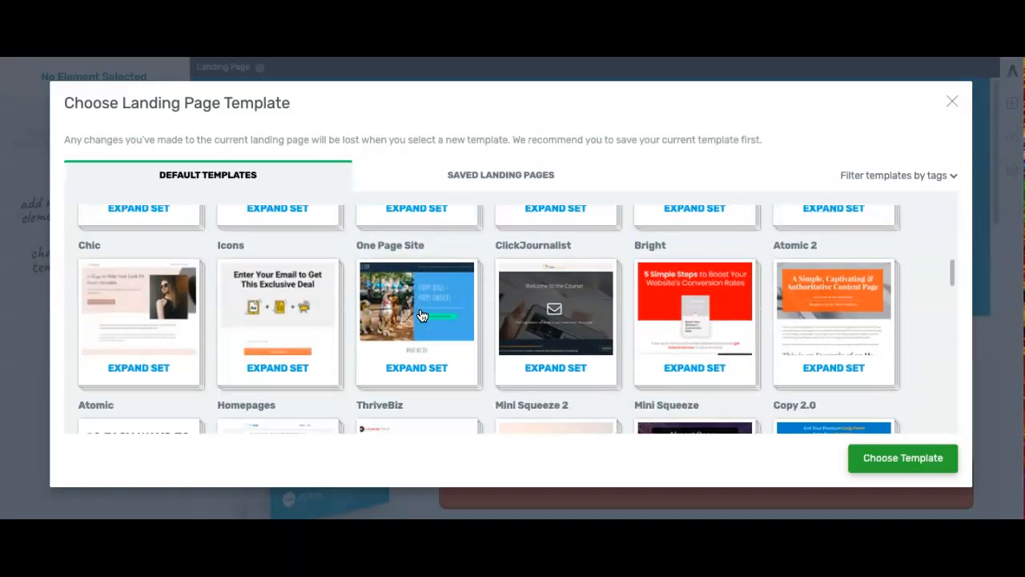
{"action": "scroll", "coordinate": [422, 315], "scroll_direction": "down", "scroll_amount": 1}
{"action": "scroll", "coordinate": [422, 314], "scroll_direction": "up", "scroll_amount": 12}
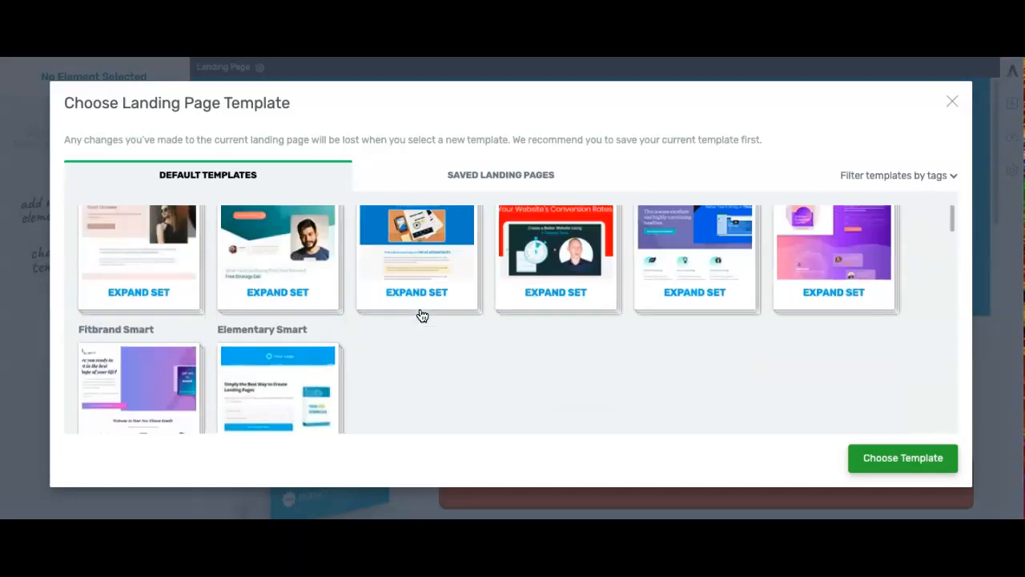
{"action": "left_click", "coordinate": [133, 335]}
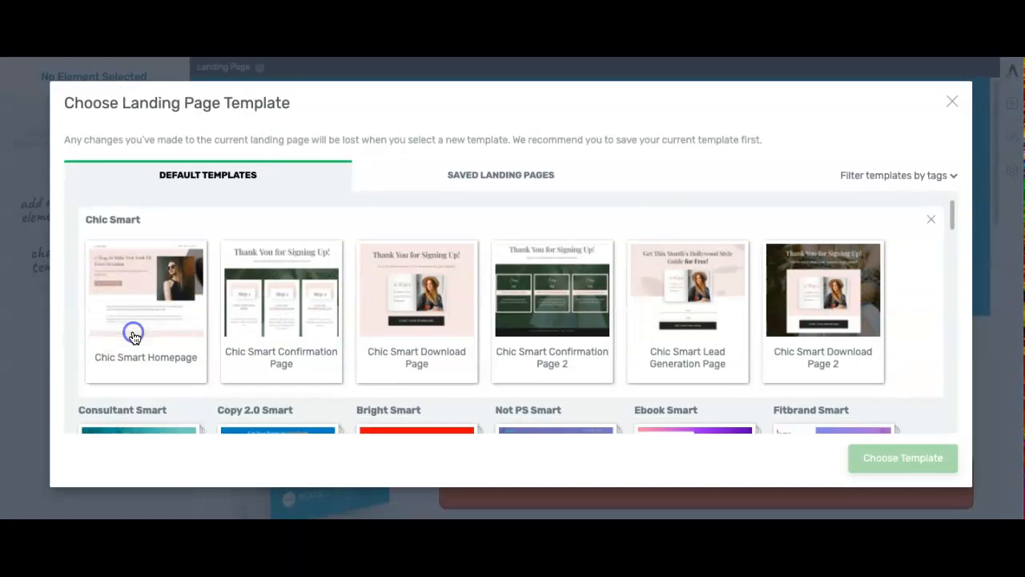
{"action": "left_click", "coordinate": [257, 370]}
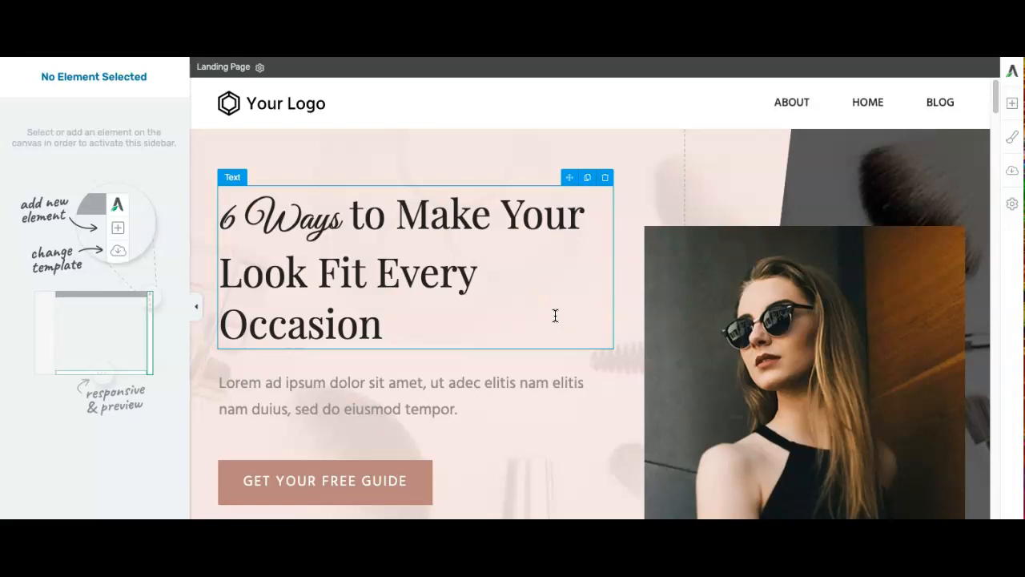
- Look through the loaded landing page from the header and benefits to the testimonials and title section, and return to its beginning
{"action": "scroll", "coordinate": [509, 272], "scroll_direction": "down", "scroll_amount": 2}
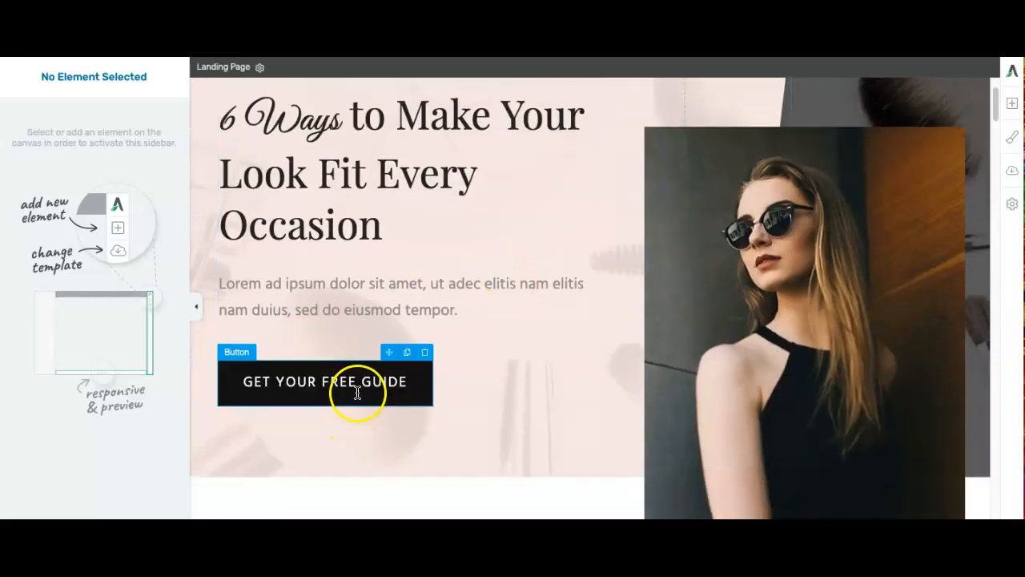
{"action": "scroll", "coordinate": [780, 331], "scroll_direction": "down", "scroll_amount": 8}
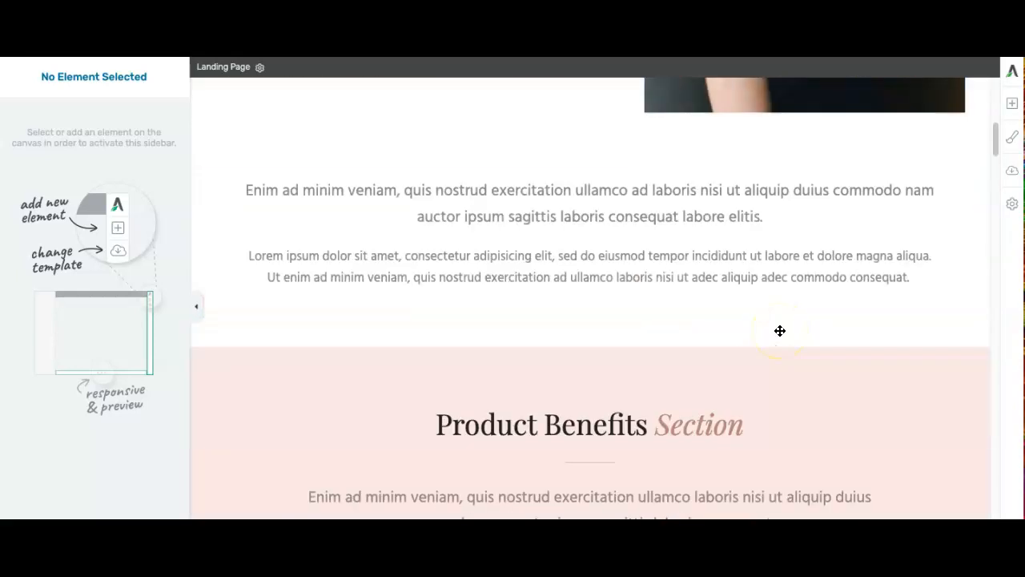
{"action": "scroll", "coordinate": [746, 340], "scroll_direction": "down", "scroll_amount": 10}
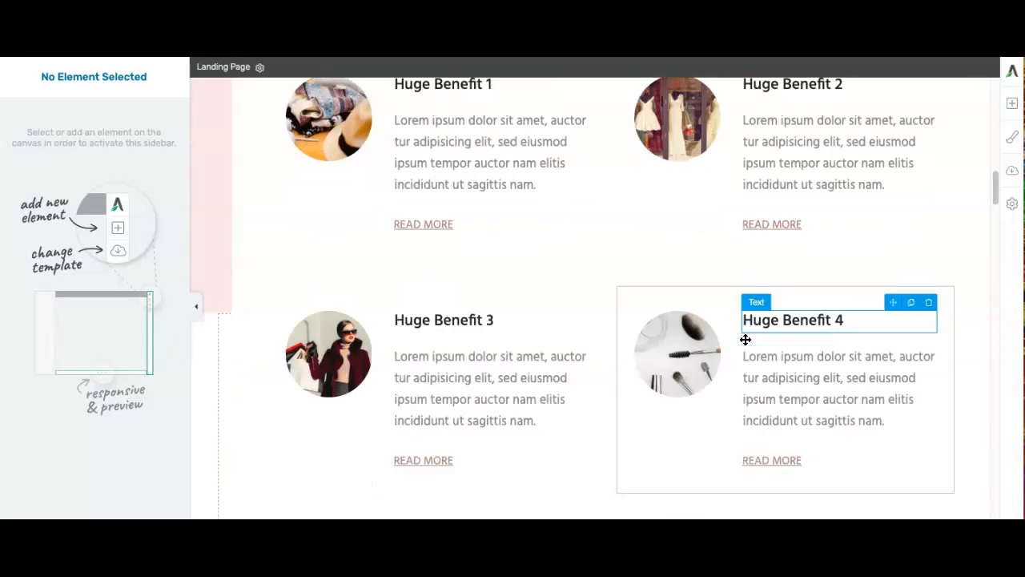
{"action": "scroll", "coordinate": [571, 327], "scroll_direction": "down", "scroll_amount": 6}
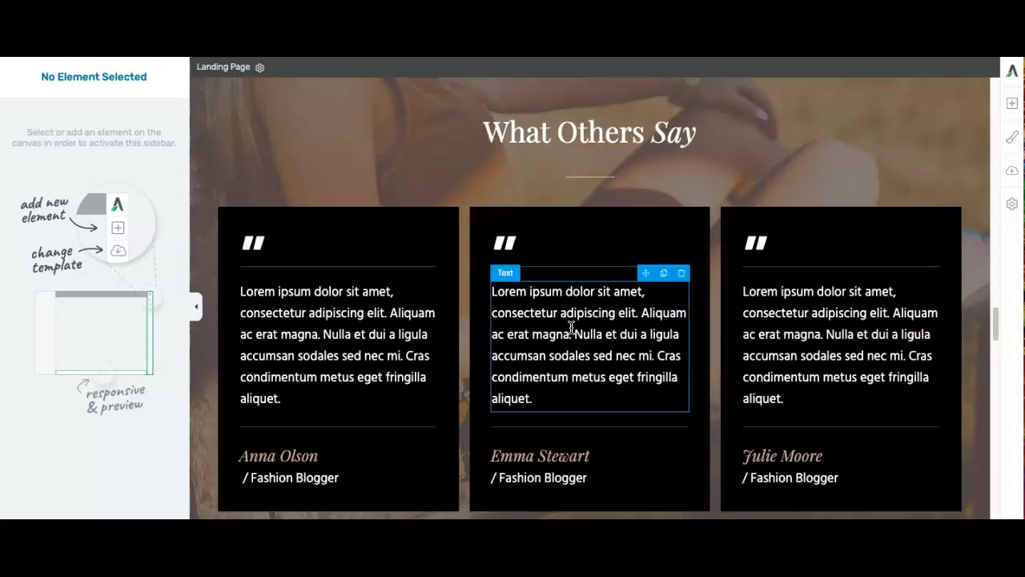
{"action": "scroll", "coordinate": [572, 327], "scroll_direction": "down", "scroll_amount": 5}
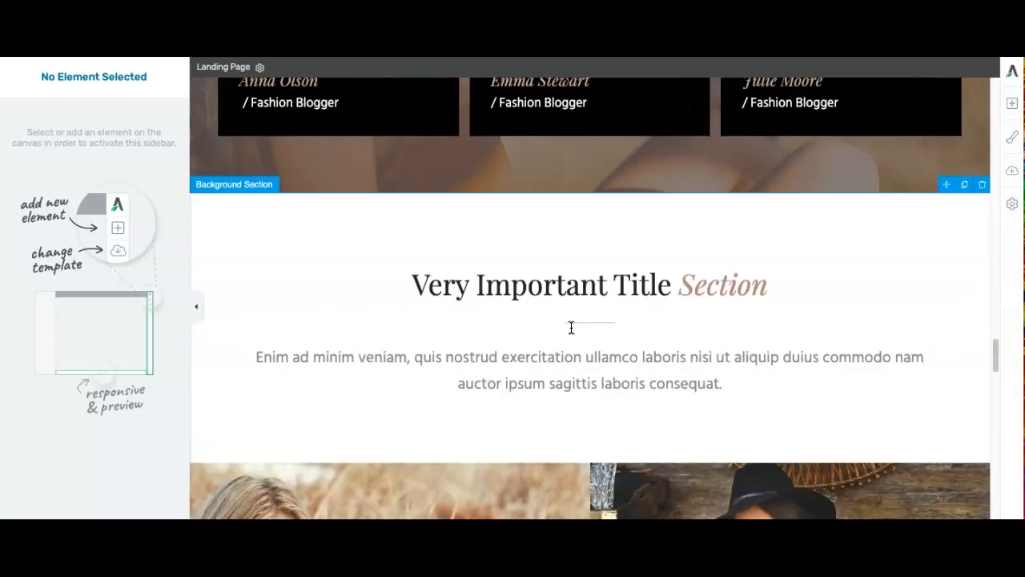
{"action": "scroll", "coordinate": [571, 327], "scroll_direction": "up", "scroll_amount": 20}
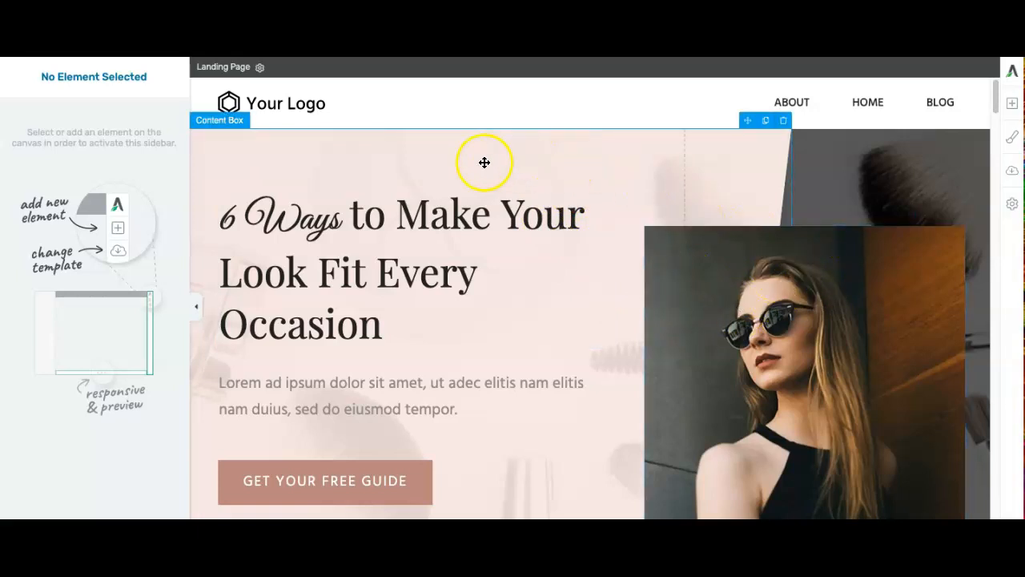
- Try the green and black Chic 19 palette as the master template colors and check it across the page sections
{"action": "left_click", "coordinate": [1013, 141]}
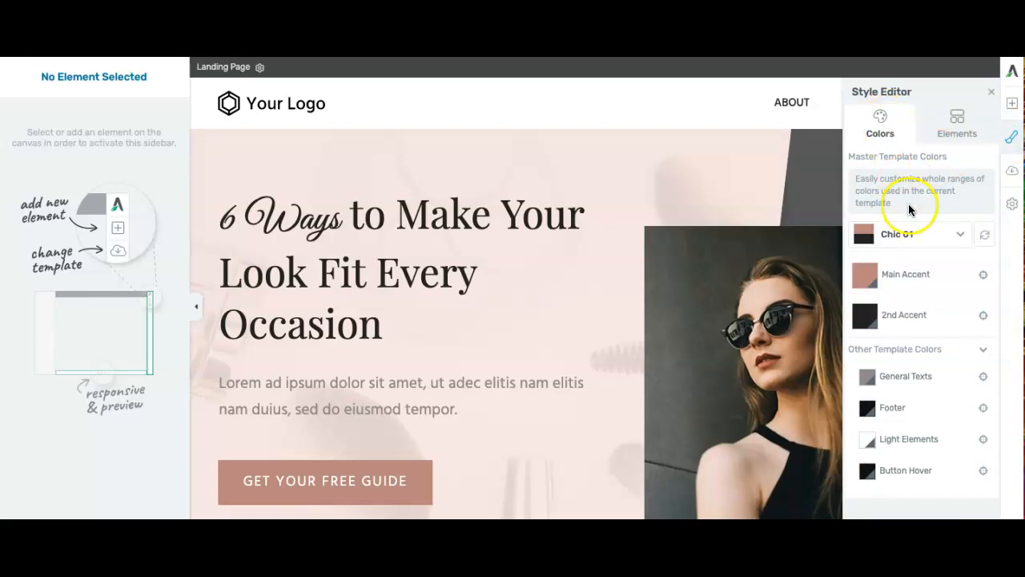
{"action": "left_click", "coordinate": [961, 240]}
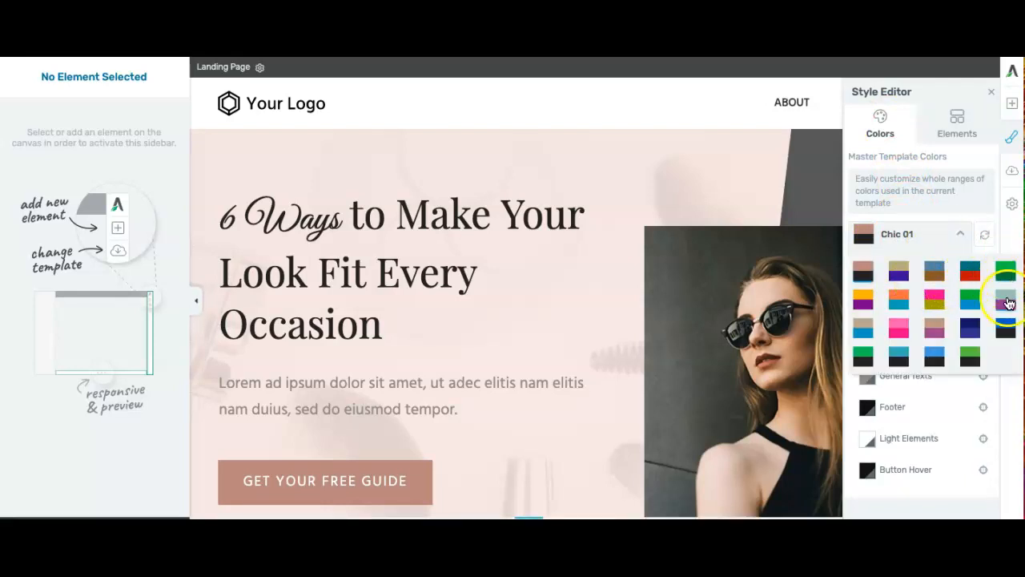
{"action": "left_click", "coordinate": [977, 363]}
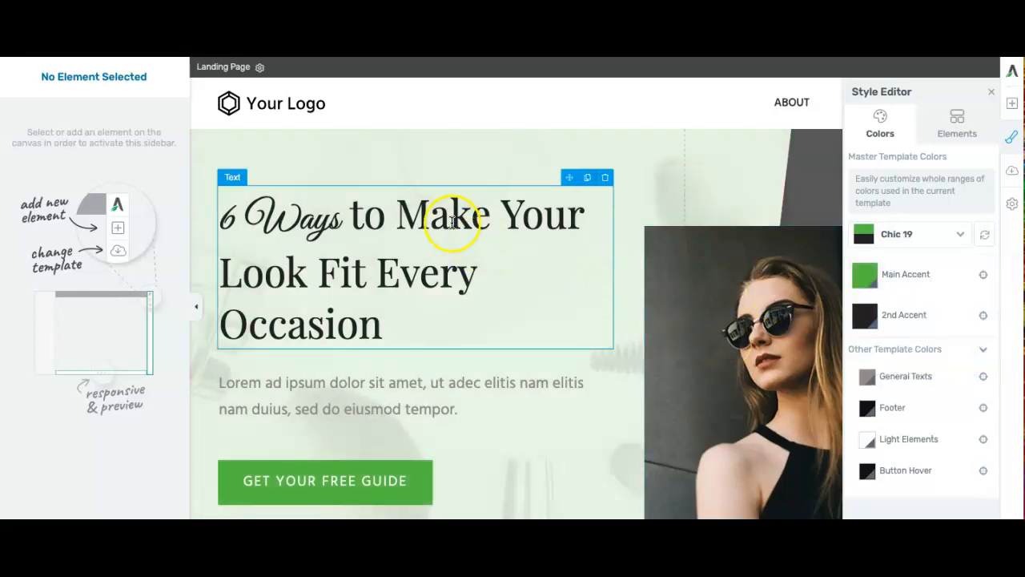
{"action": "scroll", "coordinate": [481, 261], "scroll_direction": "down", "scroll_amount": 3}
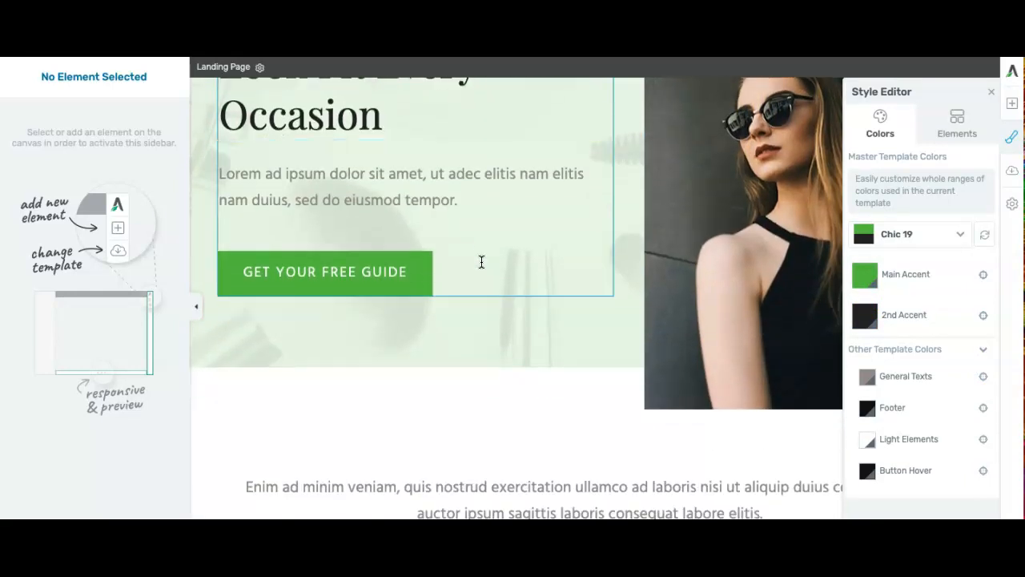
{"action": "scroll", "coordinate": [482, 262], "scroll_direction": "down", "scroll_amount": 1}
{"action": "scroll", "coordinate": [471, 265], "scroll_direction": "down", "scroll_amount": 8}
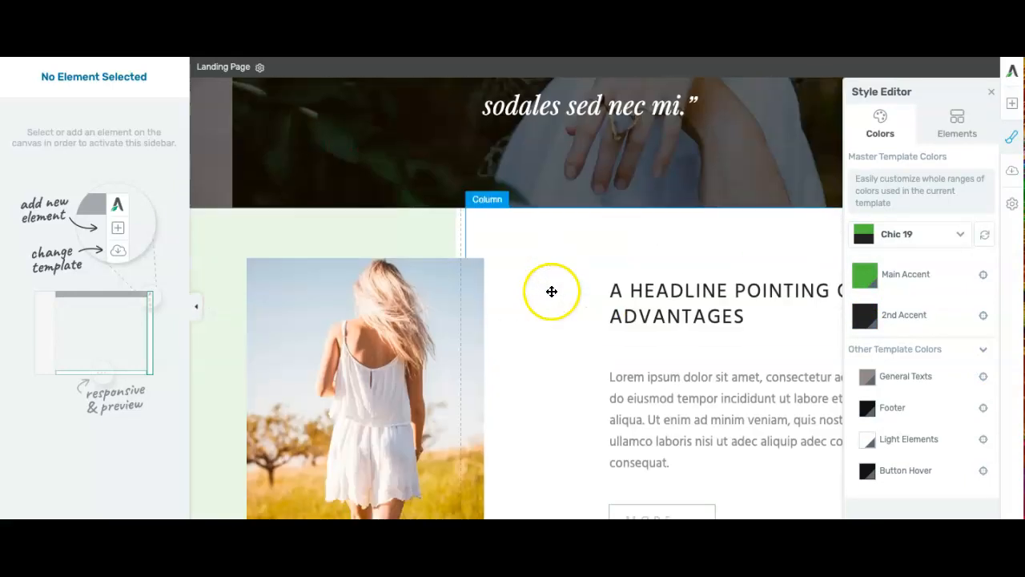
{"action": "scroll", "coordinate": [552, 292], "scroll_direction": "down", "scroll_amount": 8}
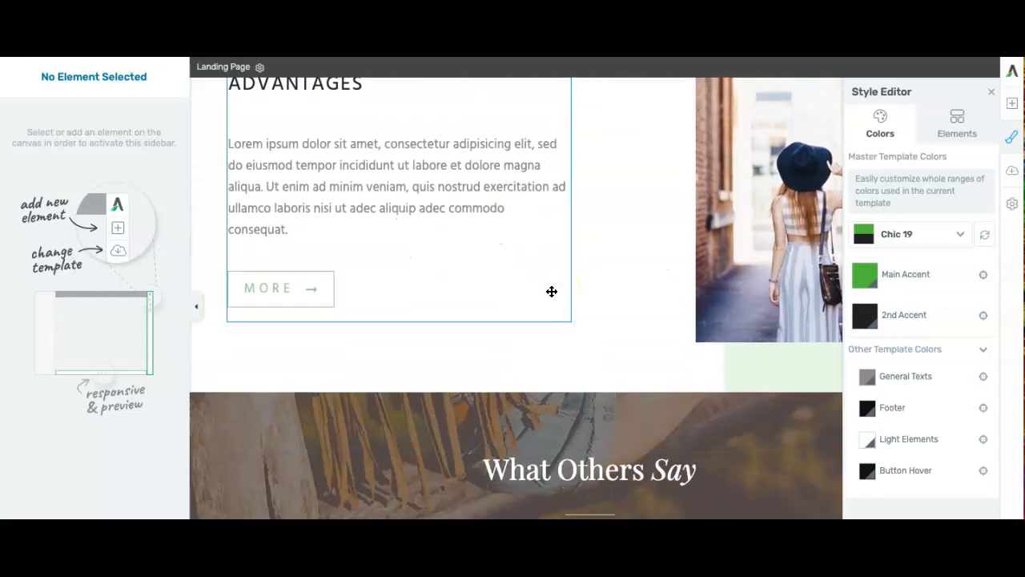
{"action": "scroll", "coordinate": [552, 291], "scroll_direction": "down", "scroll_amount": 10}
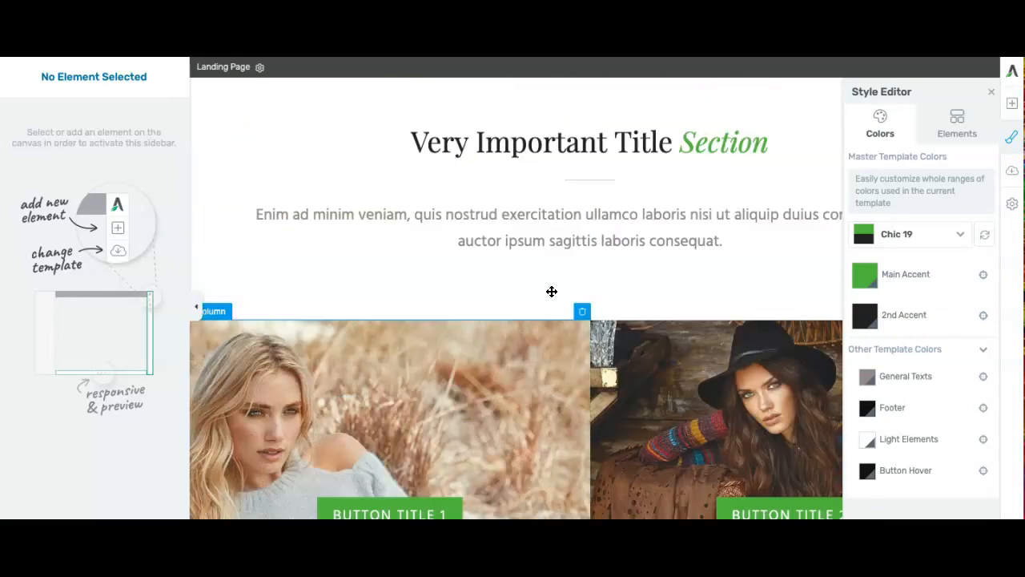
{"action": "scroll", "coordinate": [552, 292], "scroll_direction": "up", "scroll_amount": 2}
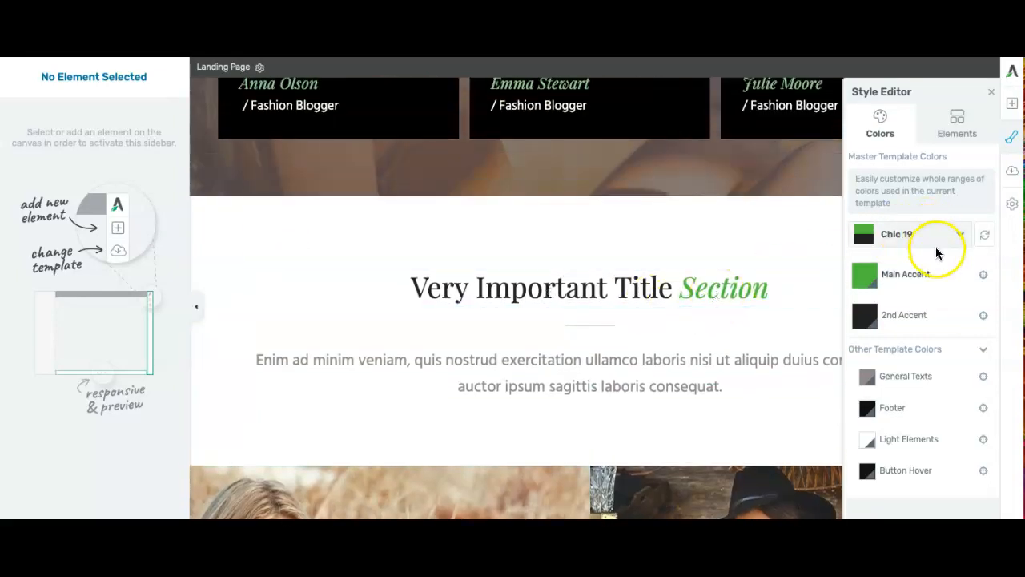
- Set the master template colors to the beige and purple Chic 02 palette and check it down to the sign-up section
{"action": "left_click", "coordinate": [961, 233]}
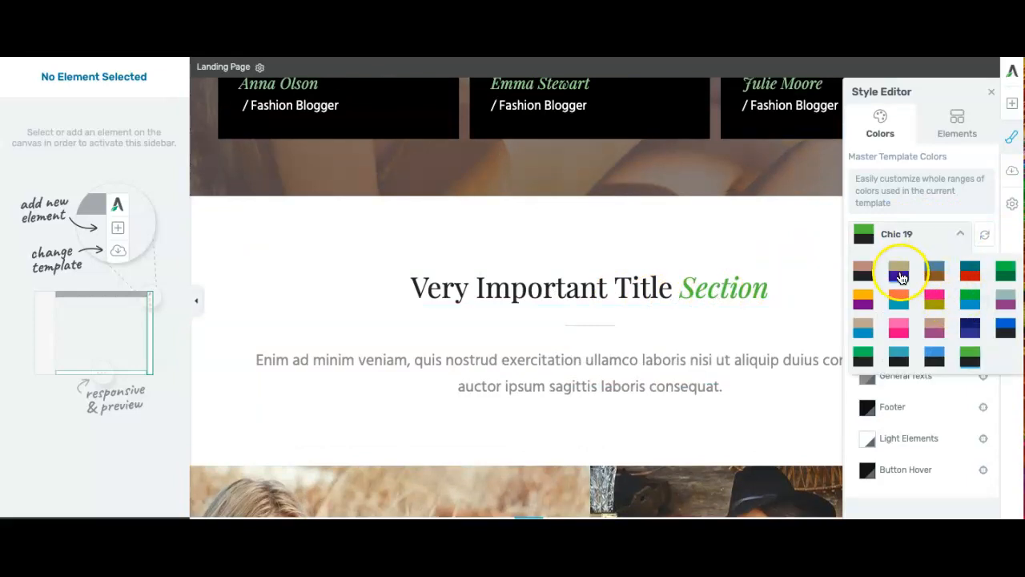
{"action": "left_click", "coordinate": [900, 275]}
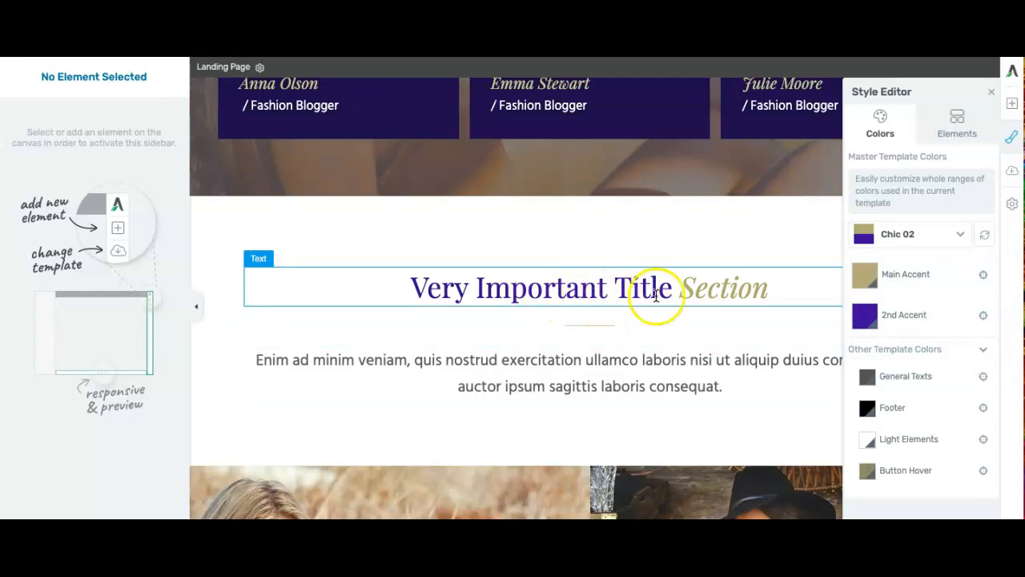
{"action": "scroll", "coordinate": [751, 320], "scroll_direction": "down", "scroll_amount": 5}
{"action": "scroll", "coordinate": [758, 358], "scroll_direction": "down", "scroll_amount": 10}
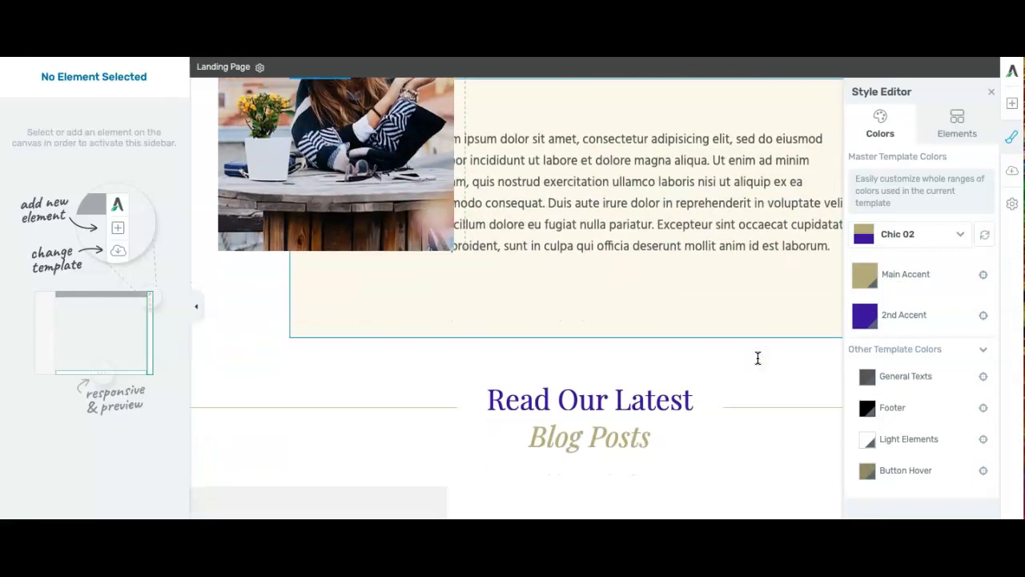
{"action": "scroll", "coordinate": [757, 358], "scroll_direction": "down", "scroll_amount": 1}
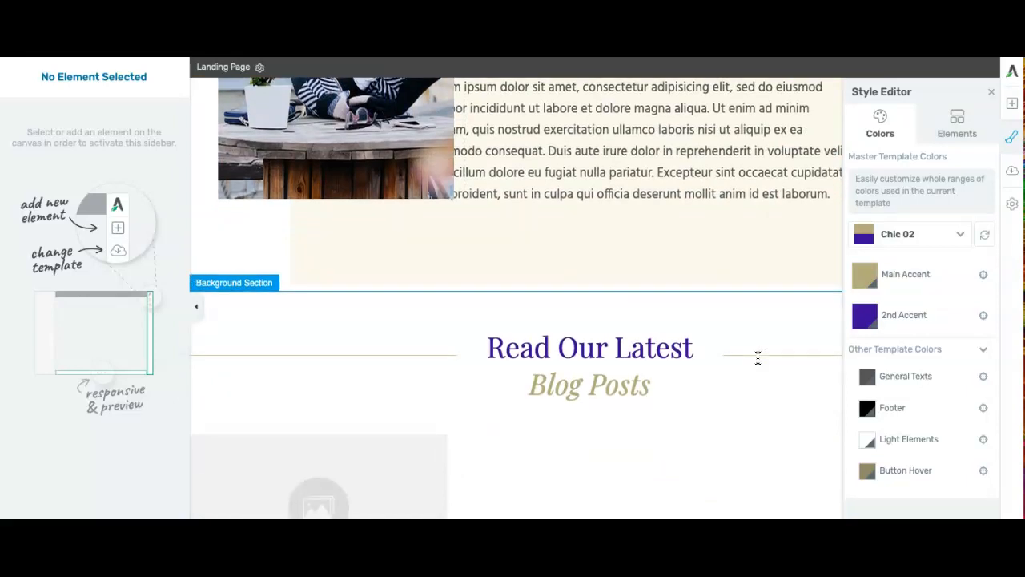
{"action": "scroll", "coordinate": [758, 358], "scroll_direction": "down", "scroll_amount": 5}
{"action": "scroll", "coordinate": [758, 359], "scroll_direction": "down", "scroll_amount": 5}
{"action": "scroll", "coordinate": [758, 358], "scroll_direction": "up", "scroll_amount": 15}
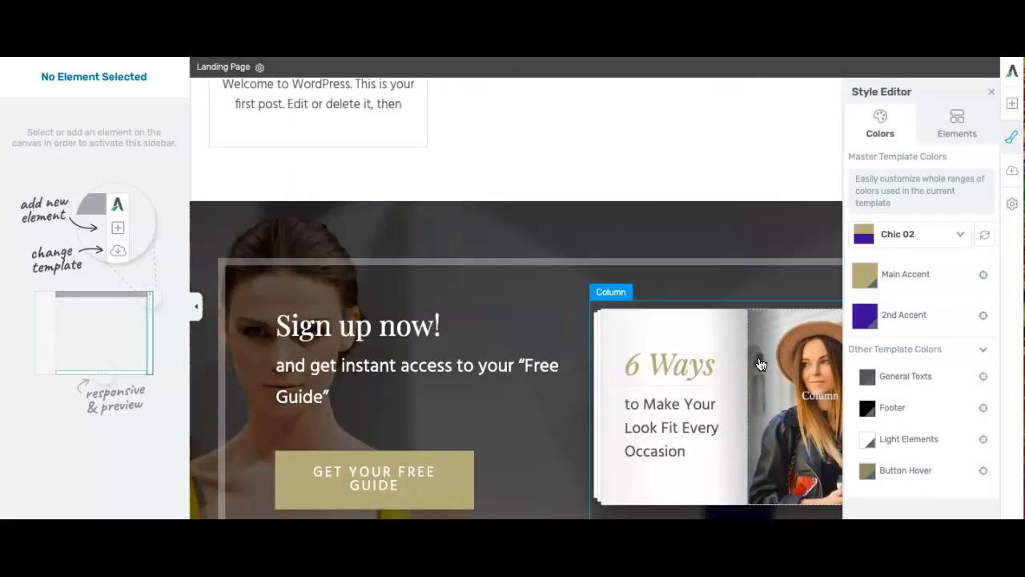
{"action": "left_click", "coordinate": [918, 320]}
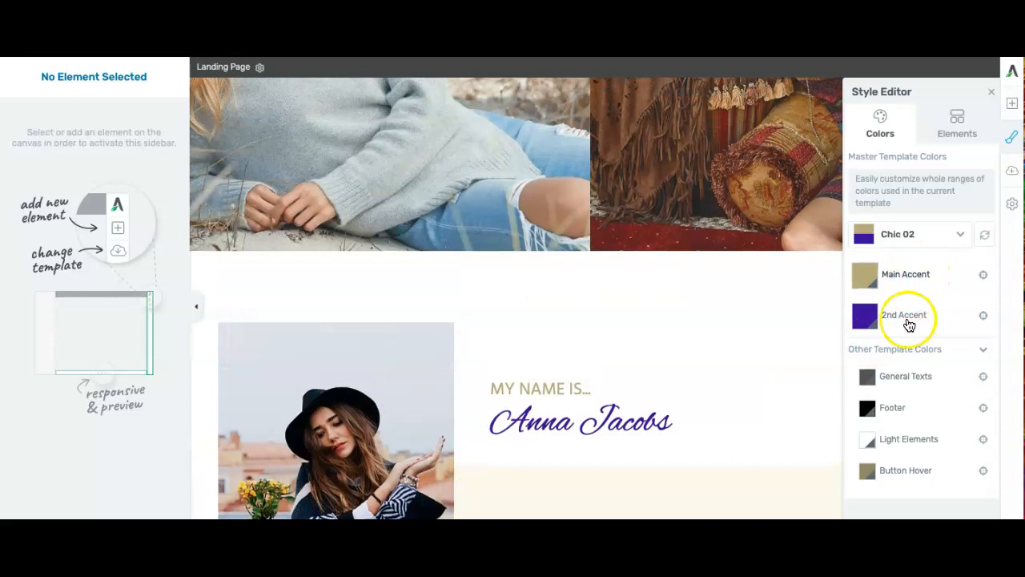
{"action": "left_click", "coordinate": [910, 278]}
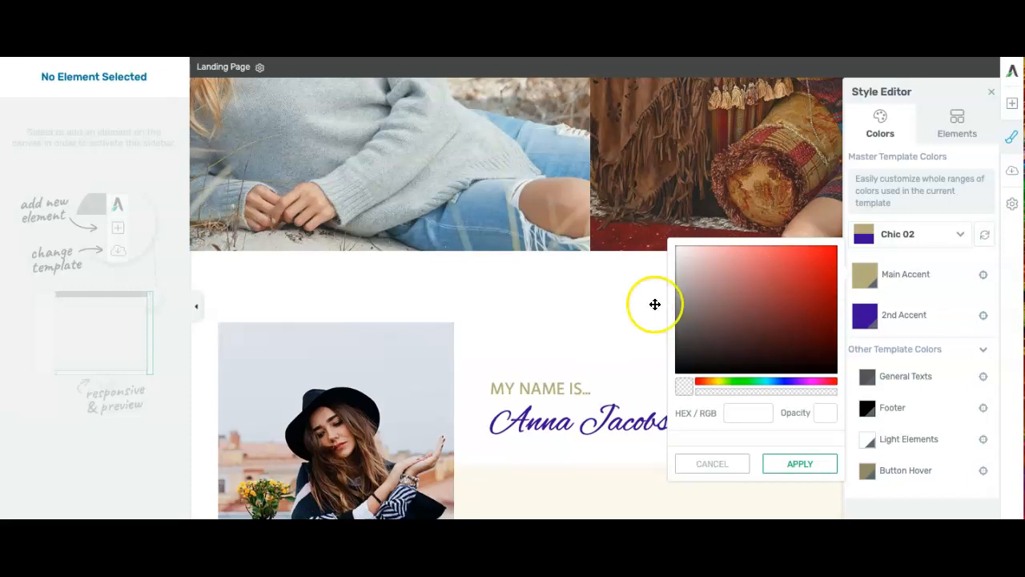
{"action": "left_click", "coordinate": [613, 301]}
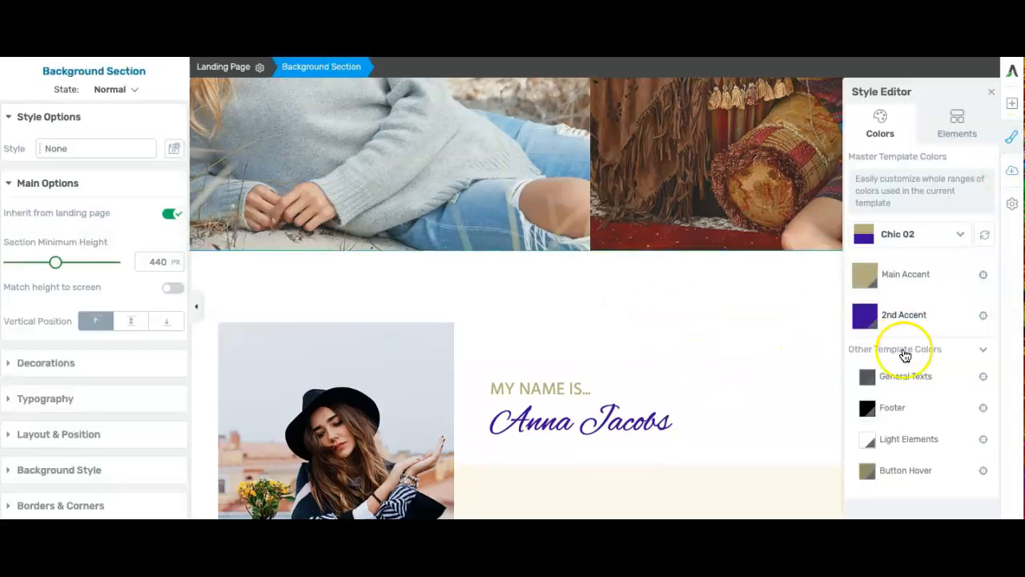
- Try different General Texts template colors, including reds #c31717, #601e1e and #de1414, checking them on the sign-up section's book text
{"action": "left_click", "coordinate": [899, 384]}
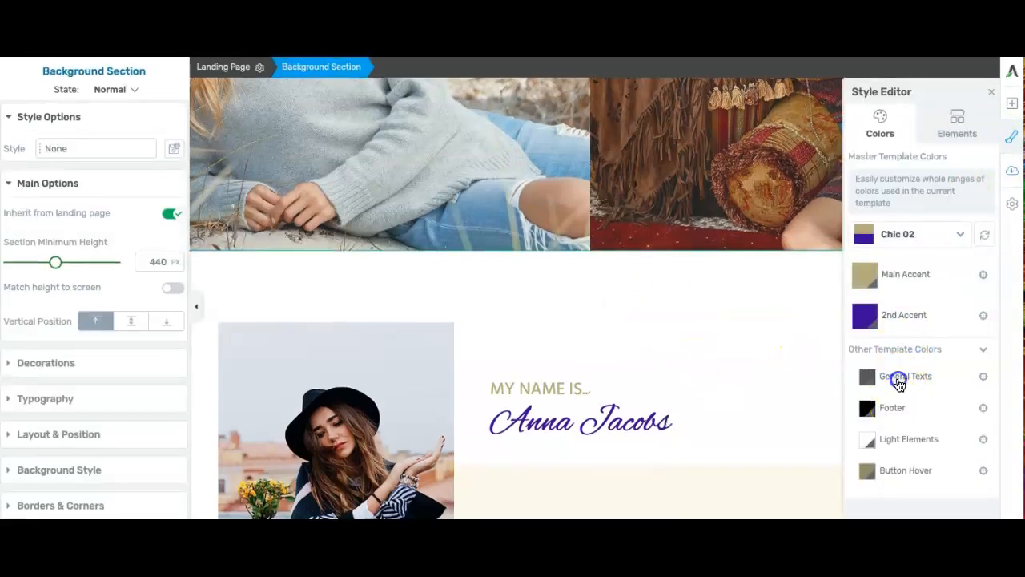
{"action": "left_click", "coordinate": [819, 327]}
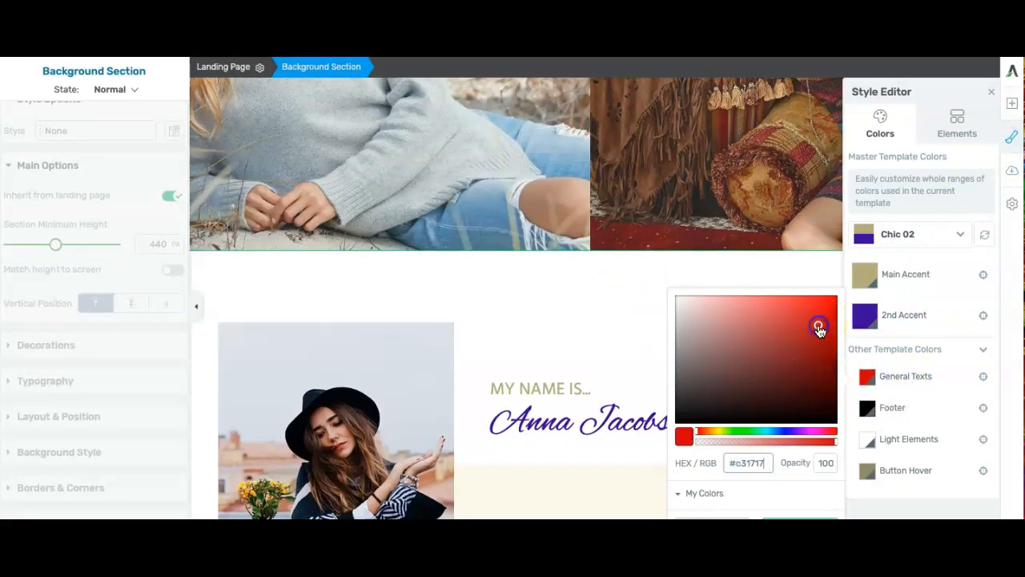
{"action": "scroll", "coordinate": [567, 423], "scroll_direction": "down", "scroll_amount": 10}
{"action": "left_click", "coordinate": [788, 375]}
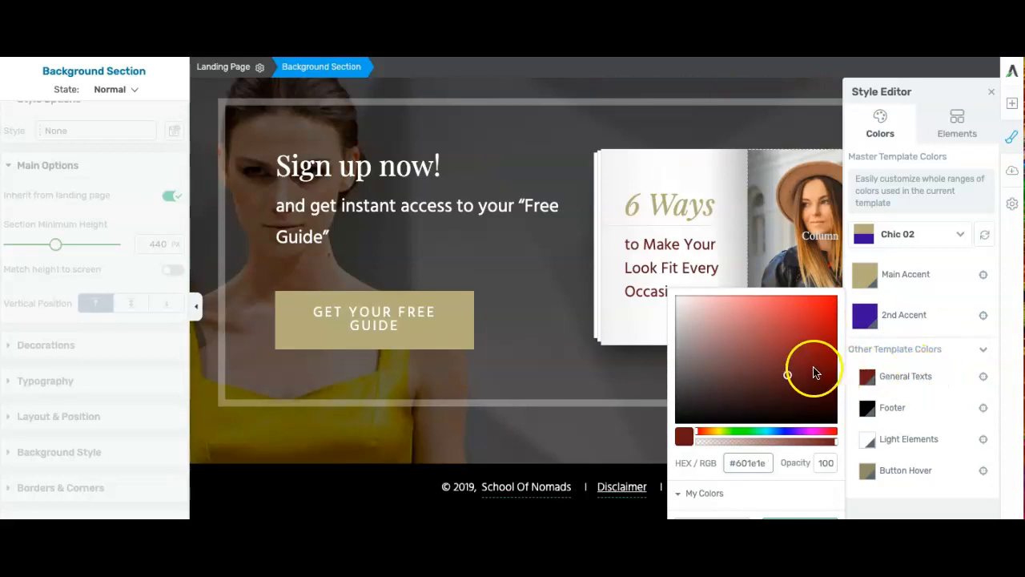
{"action": "left_click", "coordinate": [823, 311]}
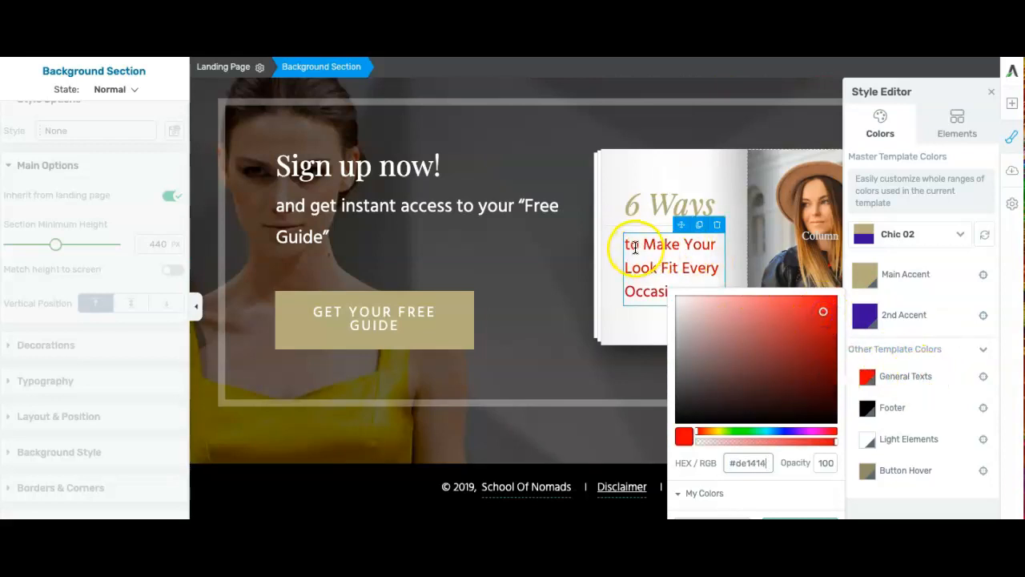
{"action": "left_click", "coordinate": [785, 431]}
{"action": "left_click", "coordinate": [893, 411]}
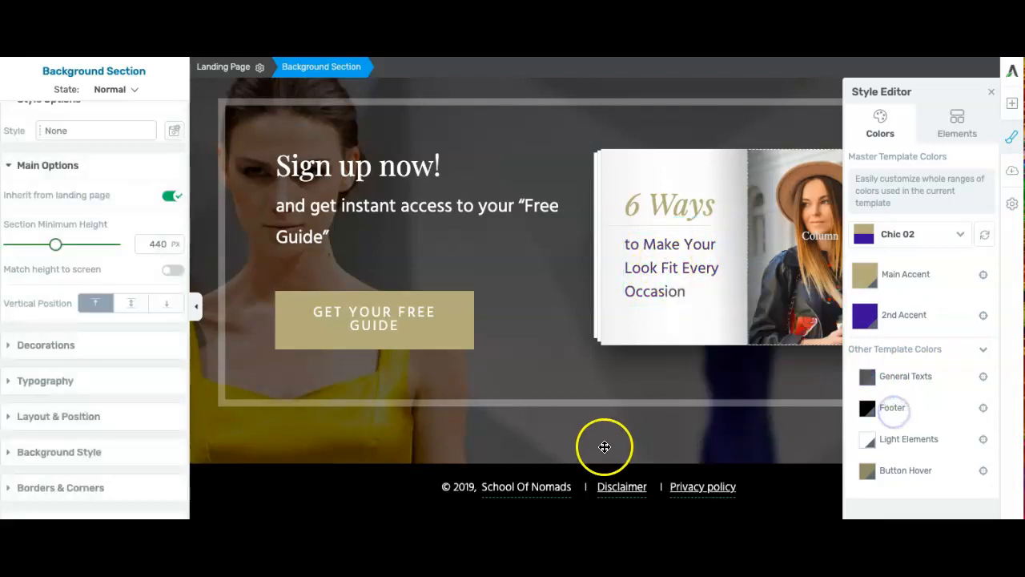
- Check the Footer template color and try red #e01b1b for Light Elements on the sign-up section
{"action": "left_click", "coordinate": [894, 407]}
{"action": "left_click", "coordinate": [796, 416]}
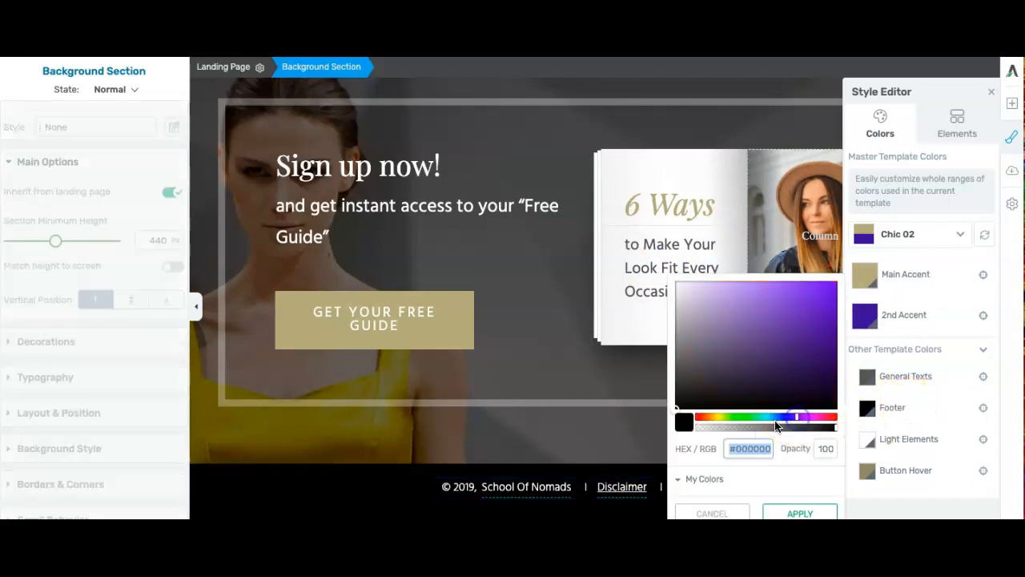
{"action": "left_click", "coordinate": [906, 441]}
{"action": "left_click", "coordinate": [905, 436]}
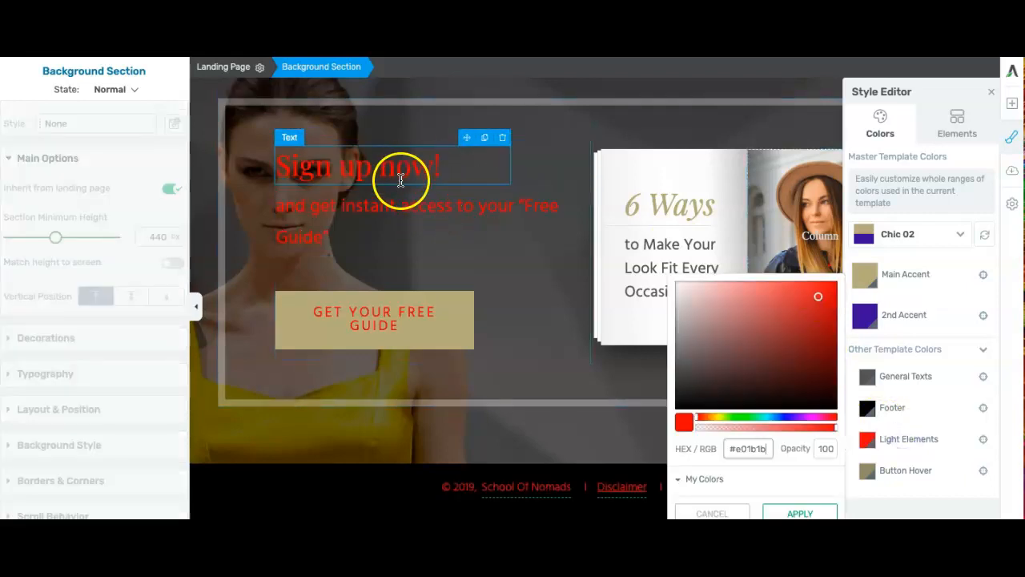
{"action": "left_click", "coordinate": [911, 479]}
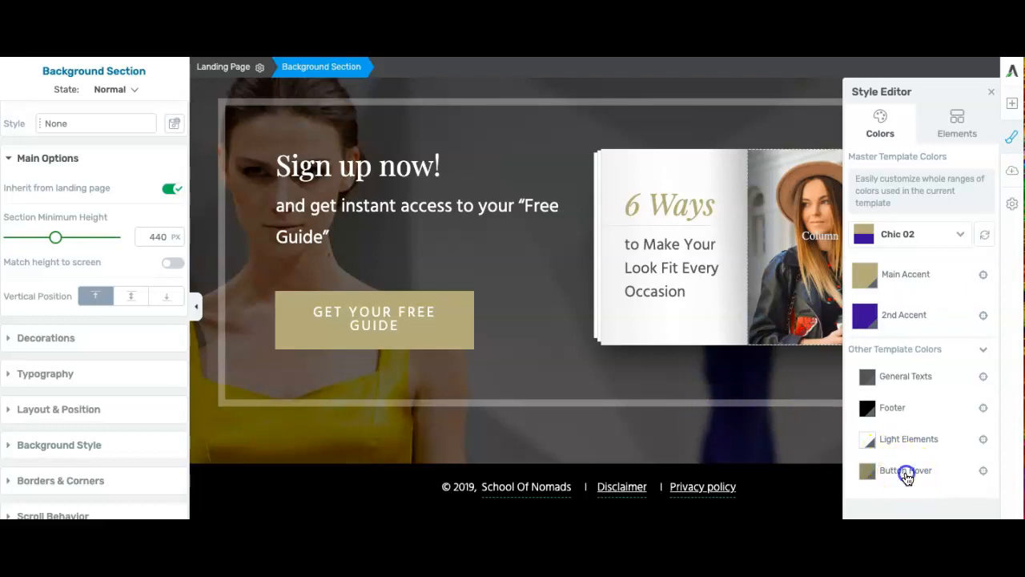
- Try yellow #e3be14 as the Button Hover template color and look over the page from the sign-up section back to the header
{"action": "left_click", "coordinate": [907, 472]}
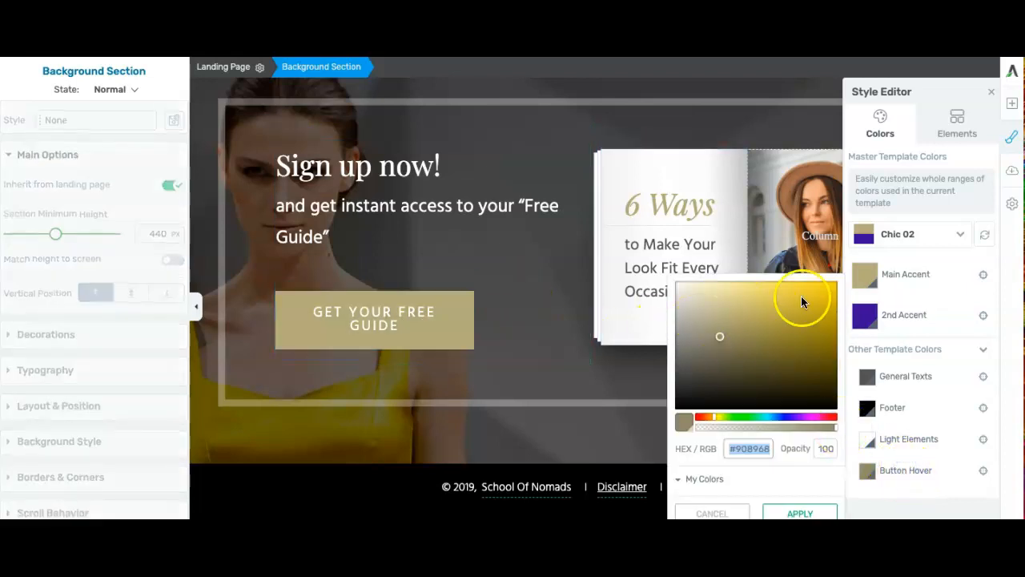
{"action": "left_click", "coordinate": [823, 297]}
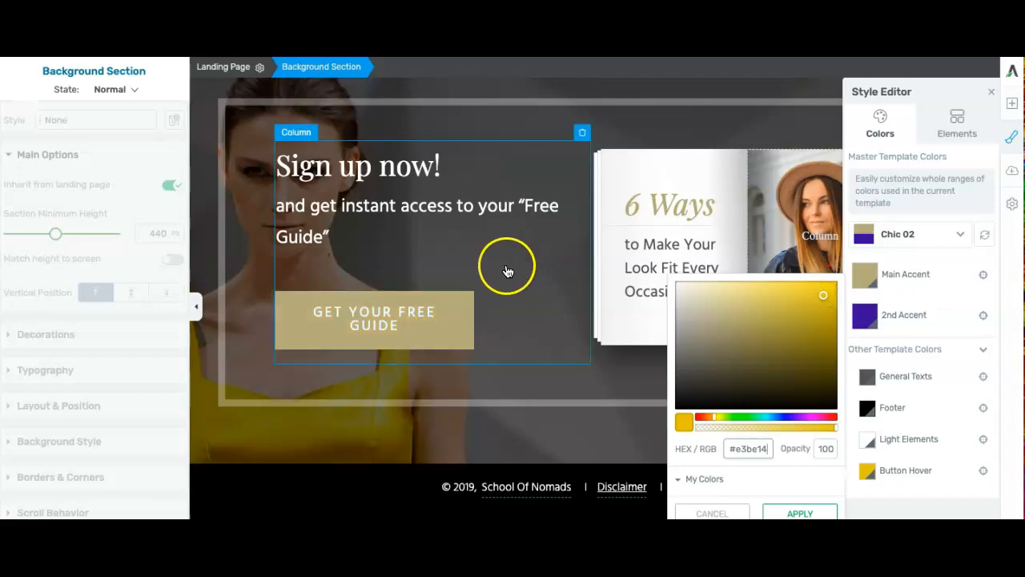
{"action": "scroll", "coordinate": [656, 173], "scroll_direction": "down", "scroll_amount": 5}
{"action": "scroll", "coordinate": [656, 172], "scroll_direction": "up", "scroll_amount": 10}
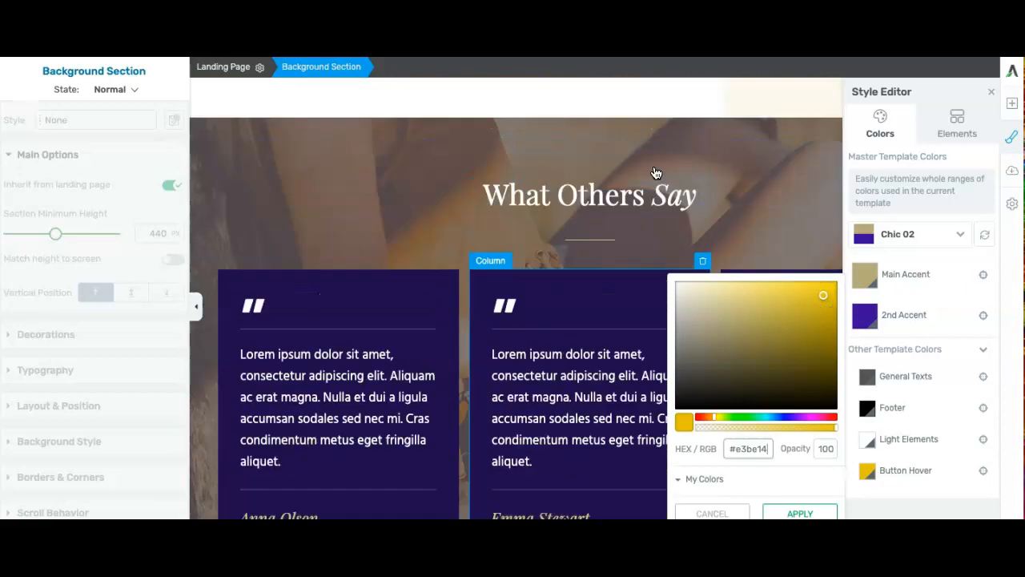
{"action": "scroll", "coordinate": [655, 172], "scroll_direction": "up", "scroll_amount": 10}
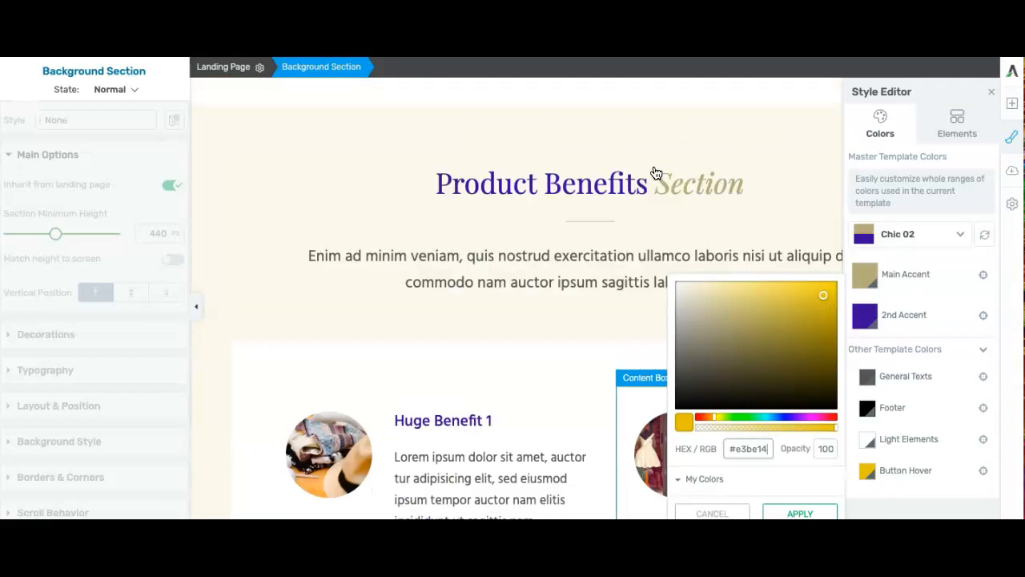
{"action": "scroll", "coordinate": [529, 252], "scroll_direction": "up", "scroll_amount": 3}
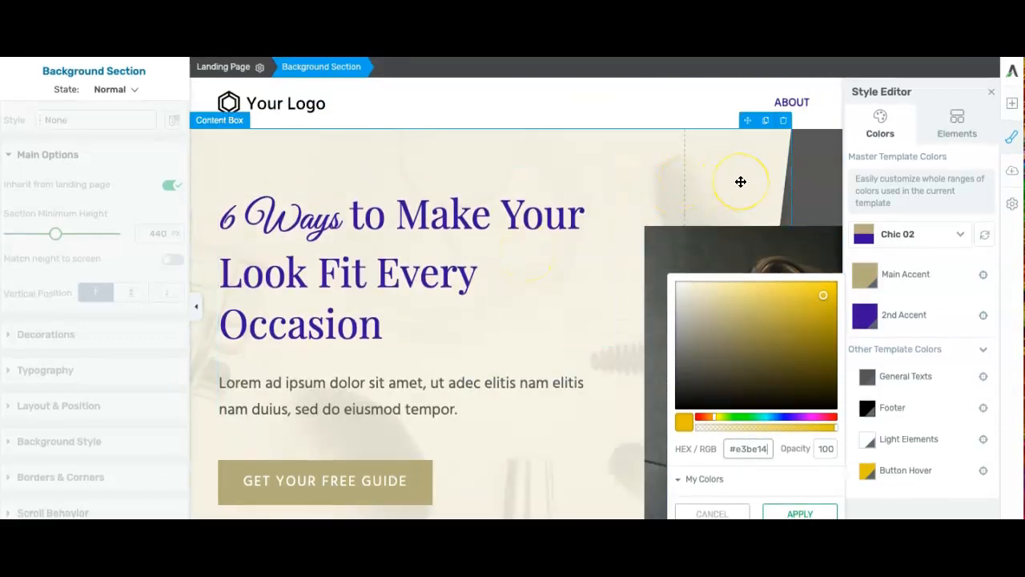
- Hide the settings sidebar and view the full-width page from the header to the Product Benefits section and back
{"action": "left_click", "coordinate": [196, 309]}
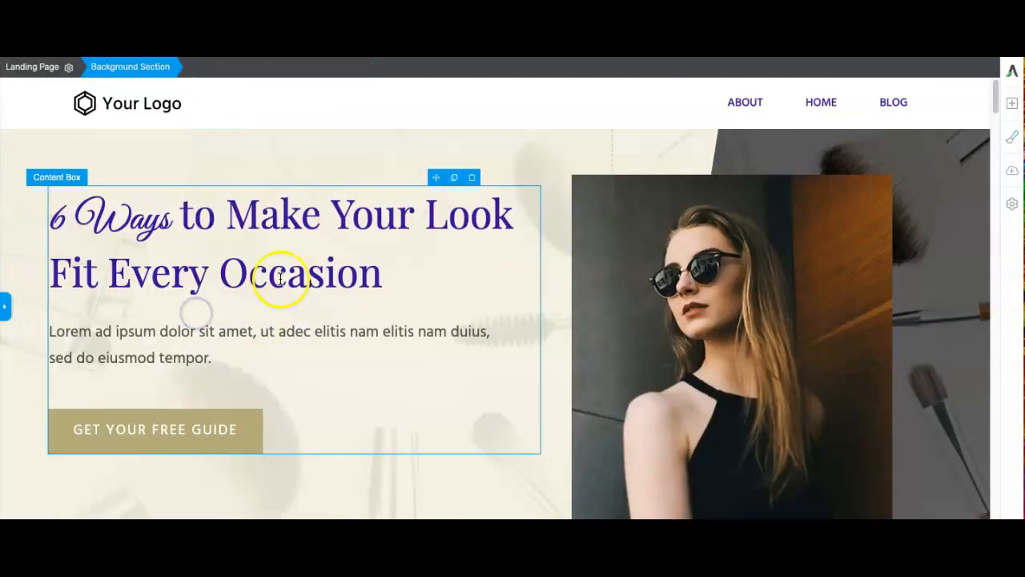
{"action": "scroll", "coordinate": [389, 347], "scroll_direction": "down", "scroll_amount": 5}
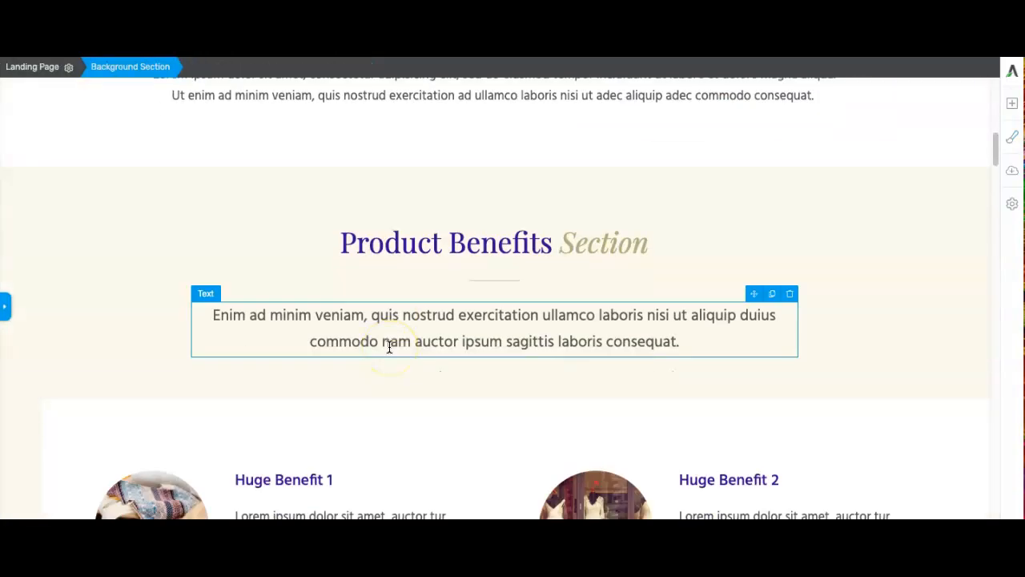
{"action": "scroll", "coordinate": [390, 347], "scroll_direction": "up", "scroll_amount": 10}
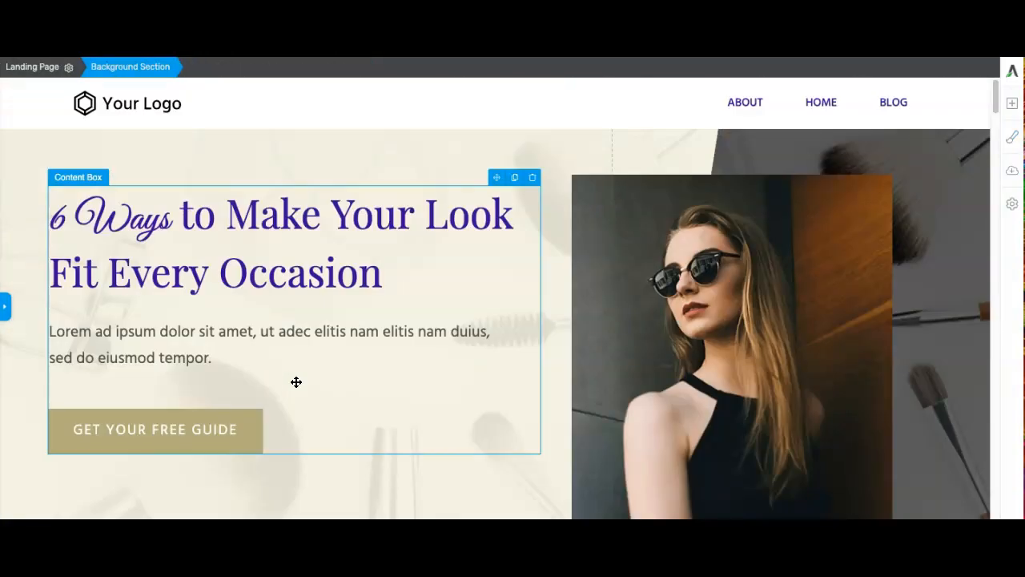